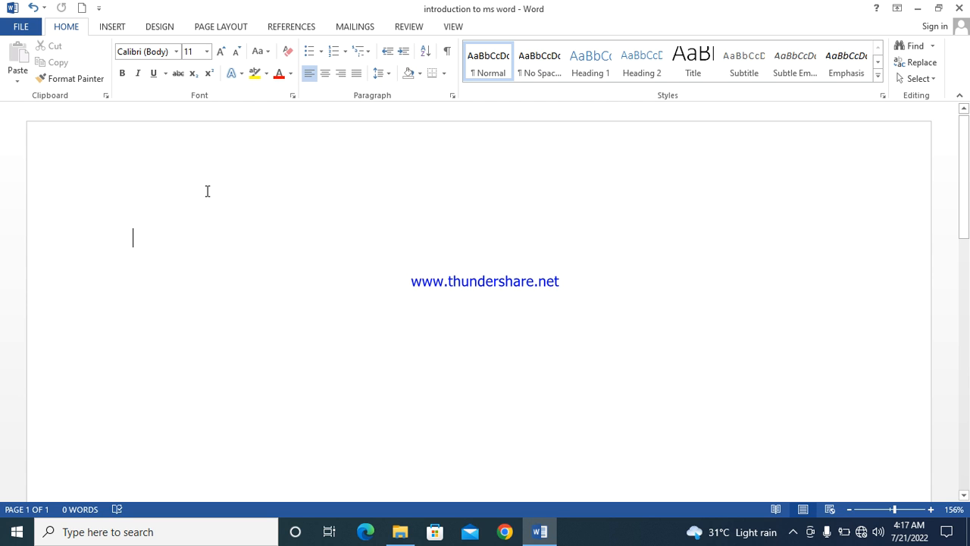
# Step: Enter the word "class" on the first line of the blank document
pyautogui.write('clso')
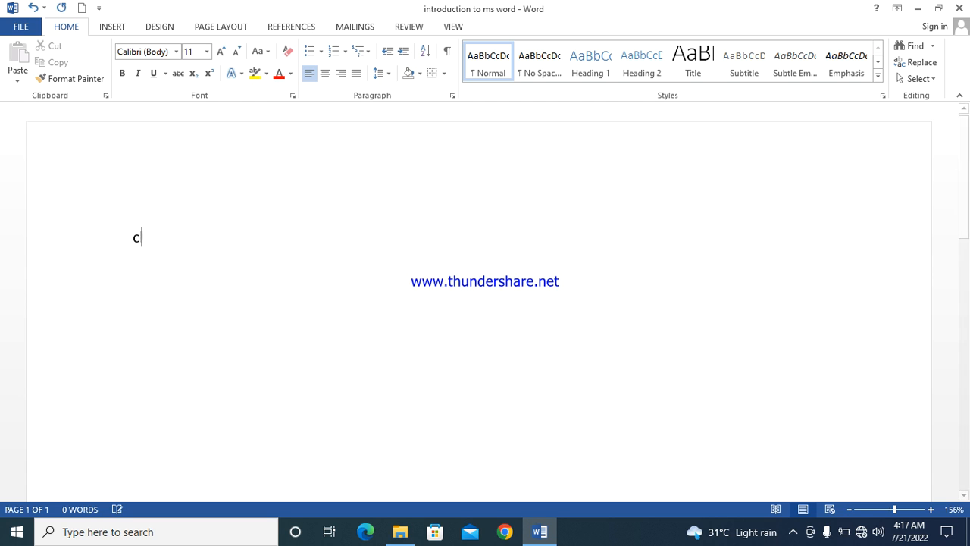
pyautogui.press('BackSpace')
pyautogui.press('BackSpace')
pyautogui.write('as')
pyautogui.click(172, 250)
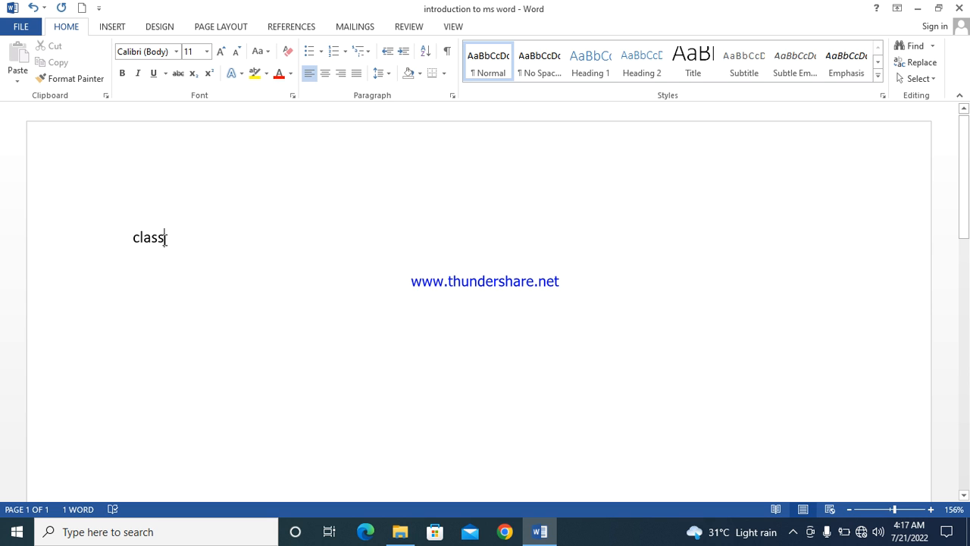
# Step: Format the word "class" in the Arial Unicode MS font at size 28
pyautogui.moveTo(167, 239); pyautogui.dragTo(126, 238)
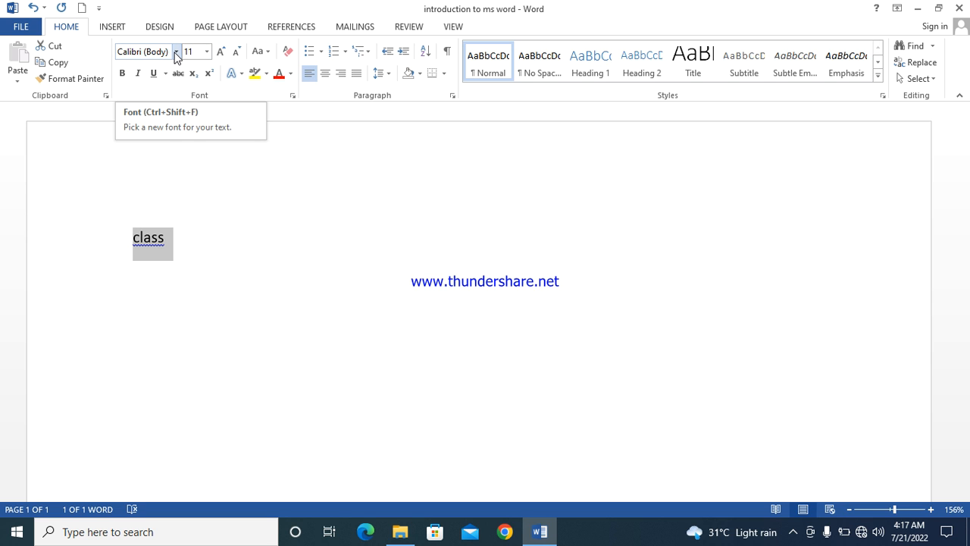
pyautogui.click(175, 51)
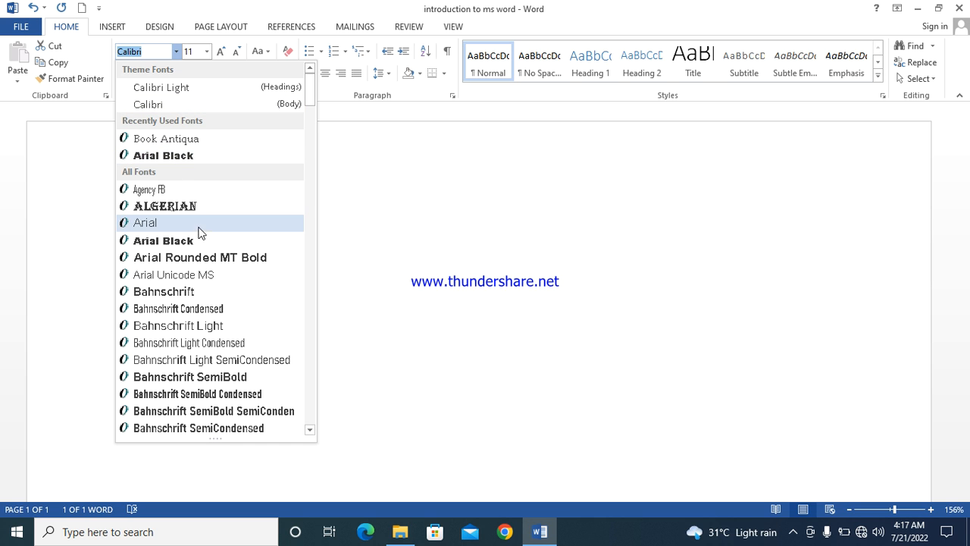
pyautogui.click(173, 275)
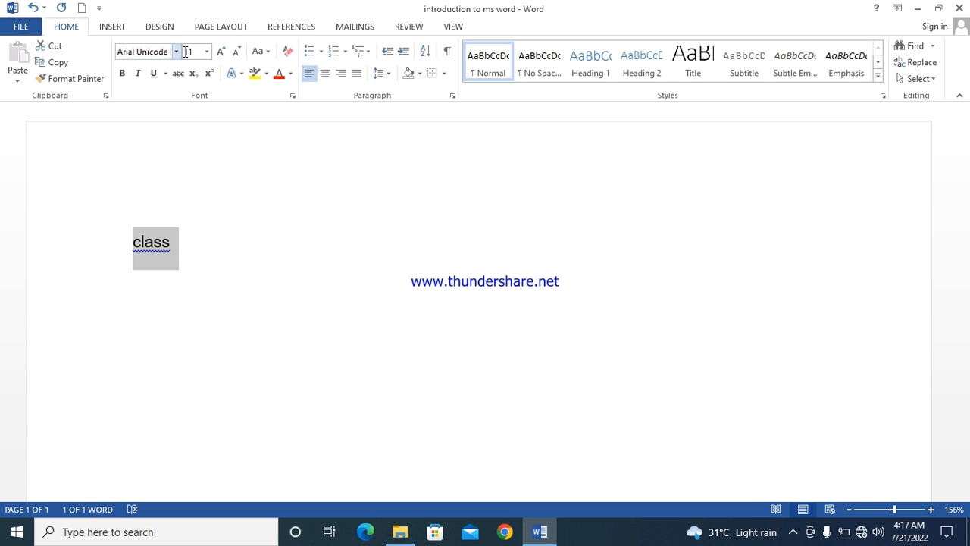
pyautogui.click(207, 51)
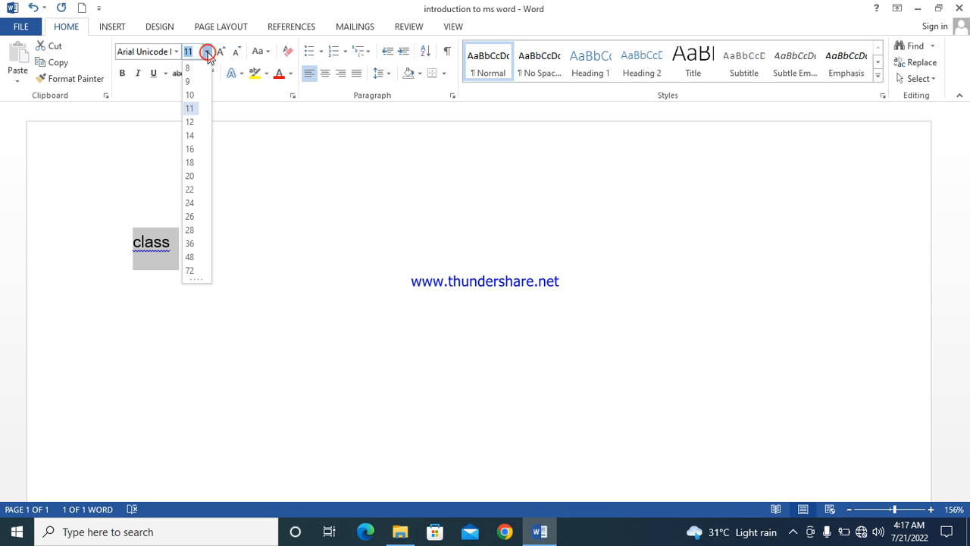
pyautogui.click(191, 230)
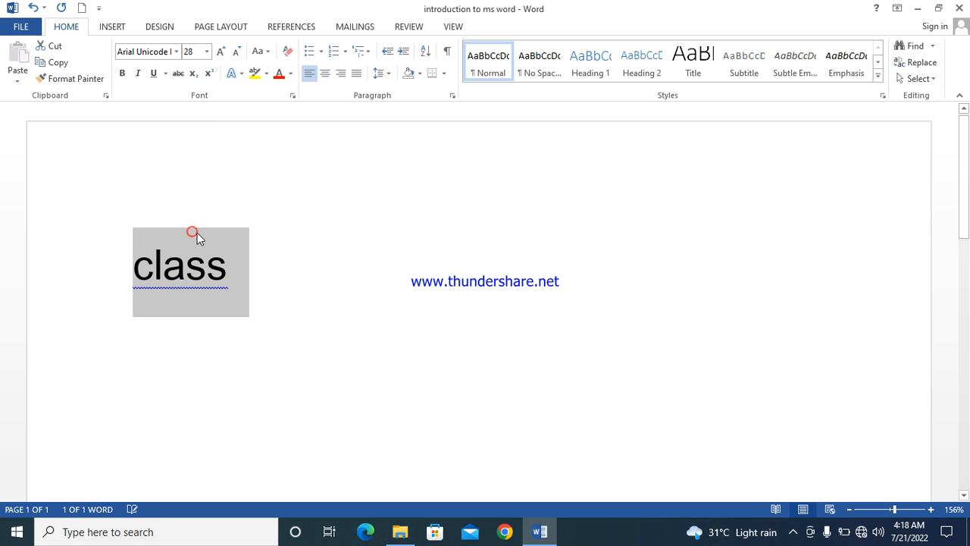
pyautogui.click(271, 292)
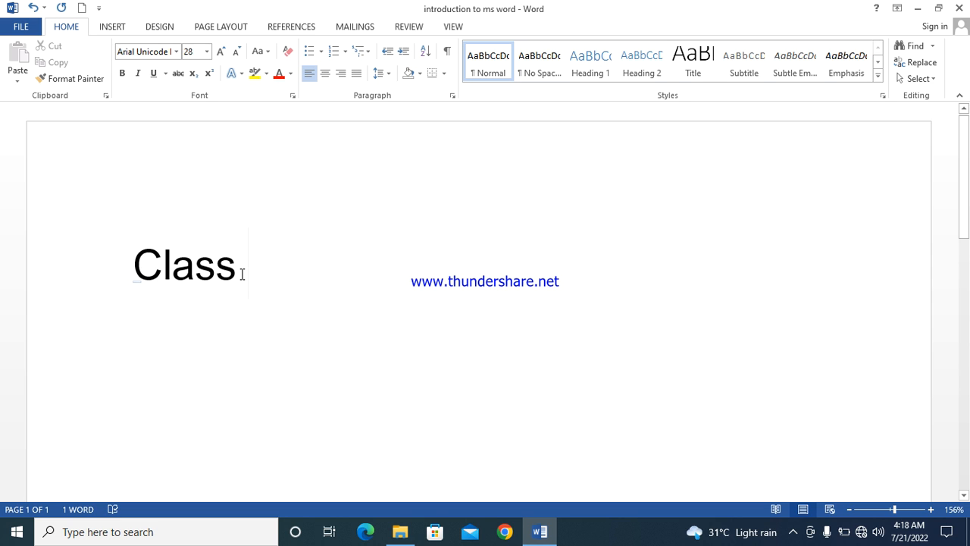
# Step: Make the word "Class" bold, italic and underlined
pyautogui.moveTo(241, 269); pyautogui.dragTo(137, 266)
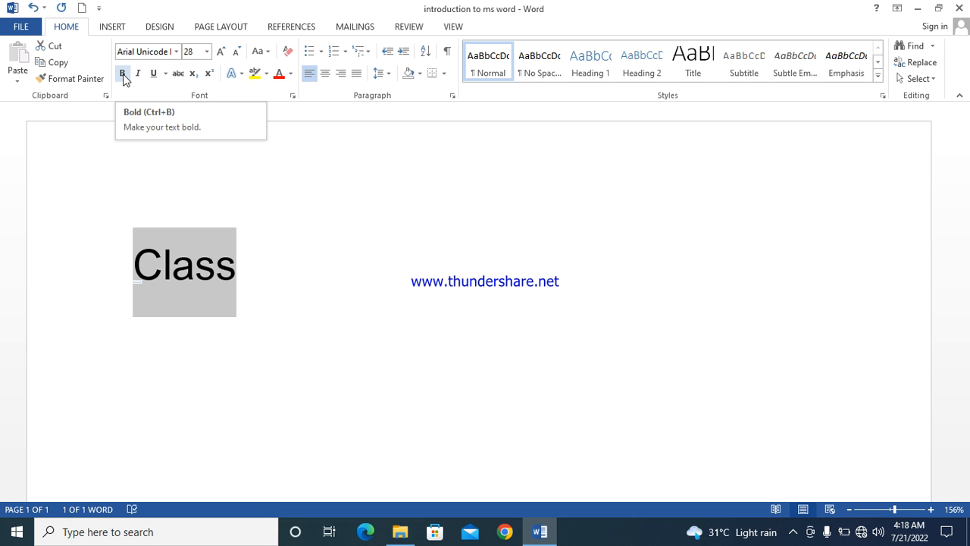
pyautogui.click(122, 74)
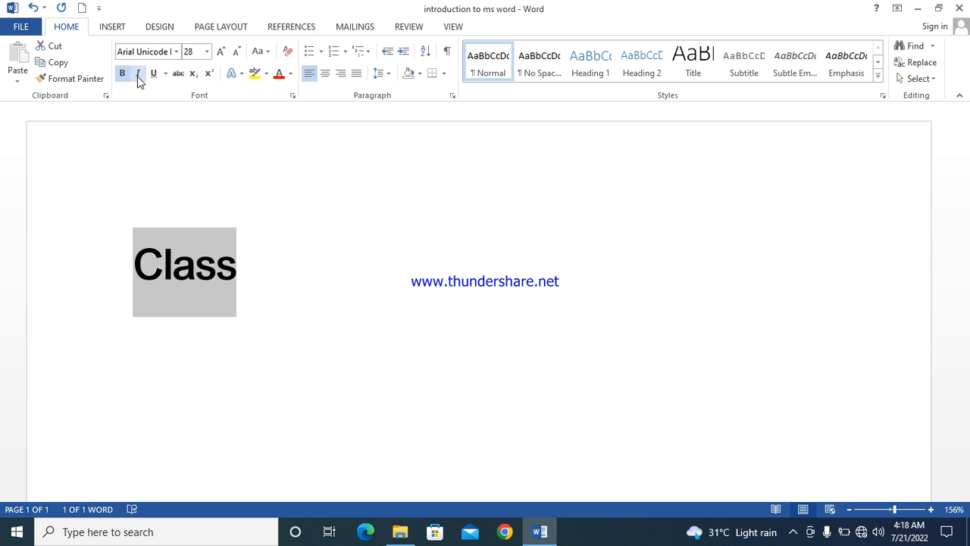
pyautogui.click(140, 75)
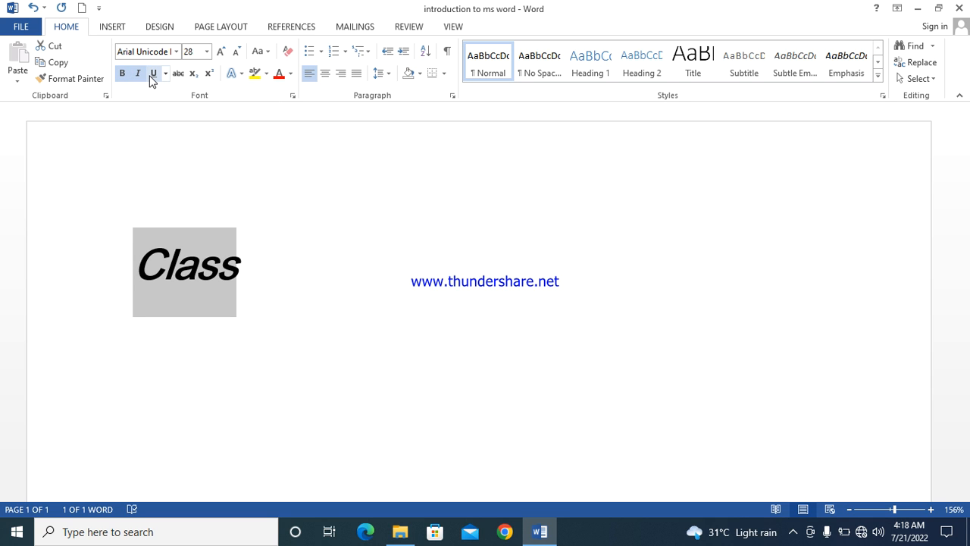
pyautogui.click(153, 74)
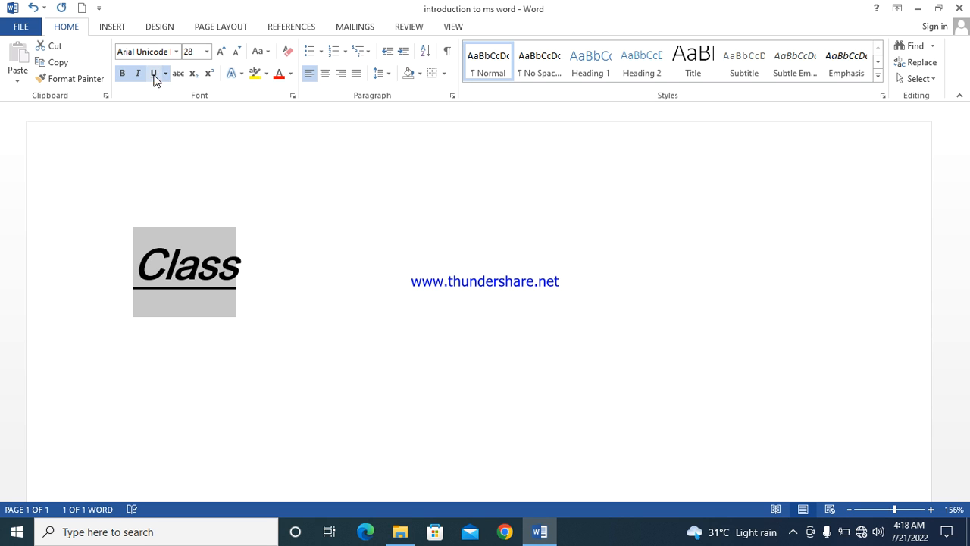
pyautogui.click(262, 311)
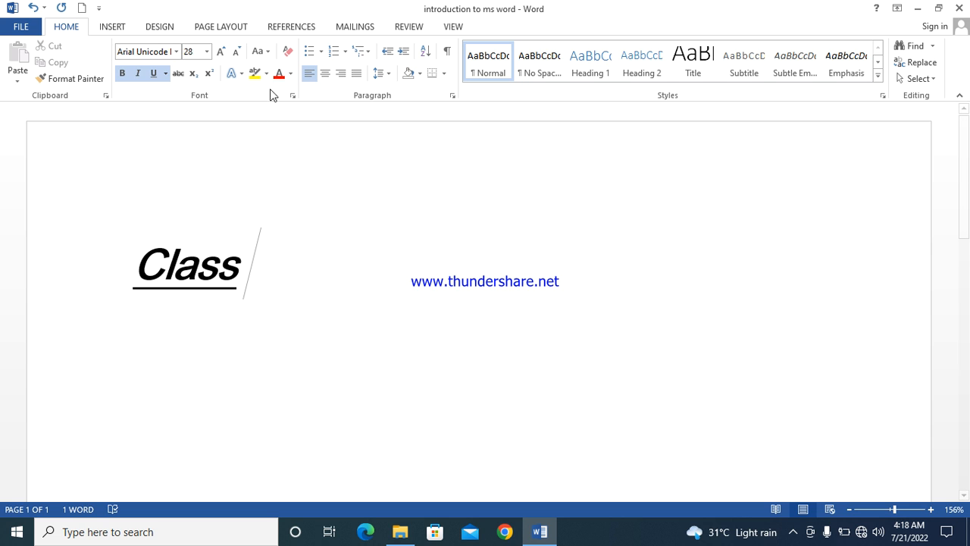
# Step: Highlight the word "Class" in Bright Green
pyautogui.moveTo(250, 264); pyautogui.dragTo(140, 269)
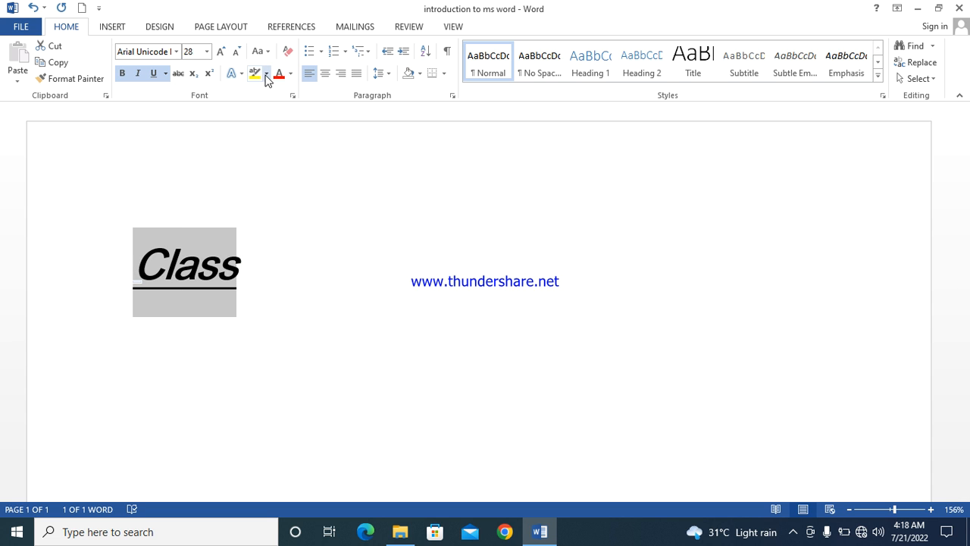
pyautogui.click(266, 74)
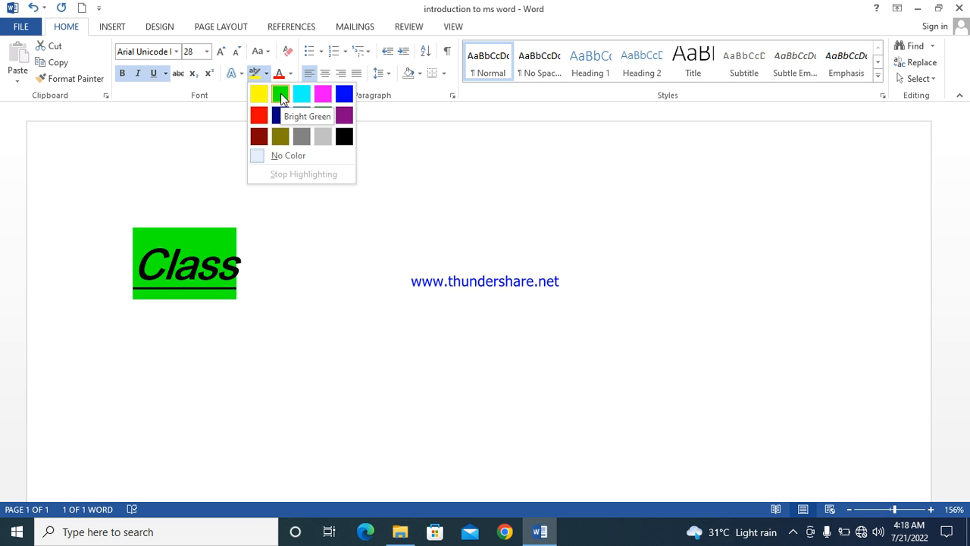
pyautogui.click(280, 93)
pyautogui.click(260, 258)
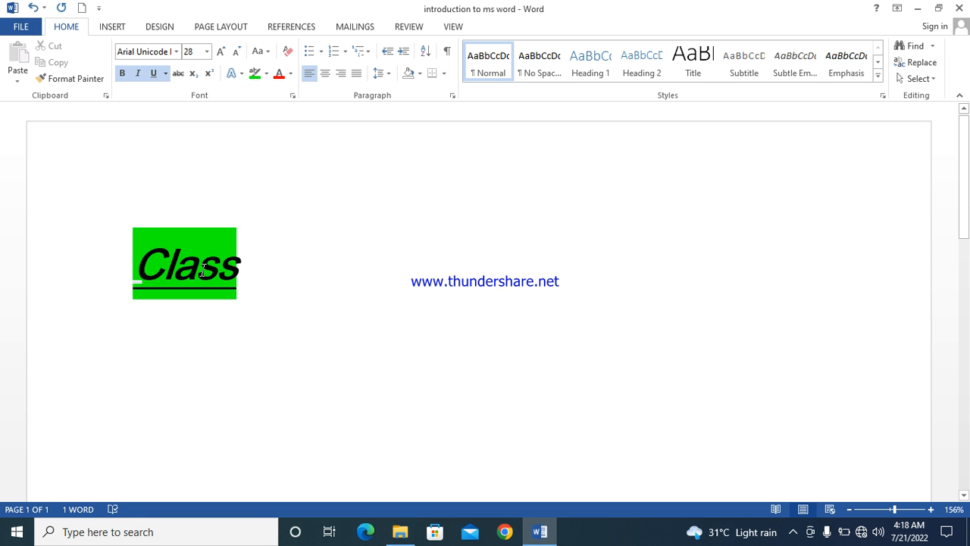
# Step: Change the font color of the word "Class" to the standard light blue
pyautogui.moveTo(145, 259)
pyautogui.mouseDown()
pyautogui.moveTo(253, 278)
pyautogui.moveTo(134, 275)
pyautogui.mouseUp()
pyautogui.click(255, 276)
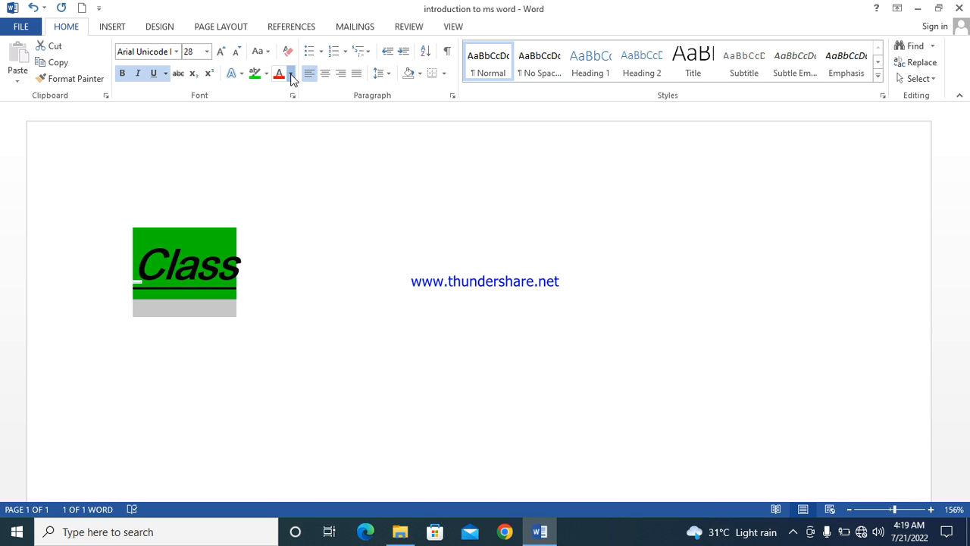
pyautogui.click(291, 75)
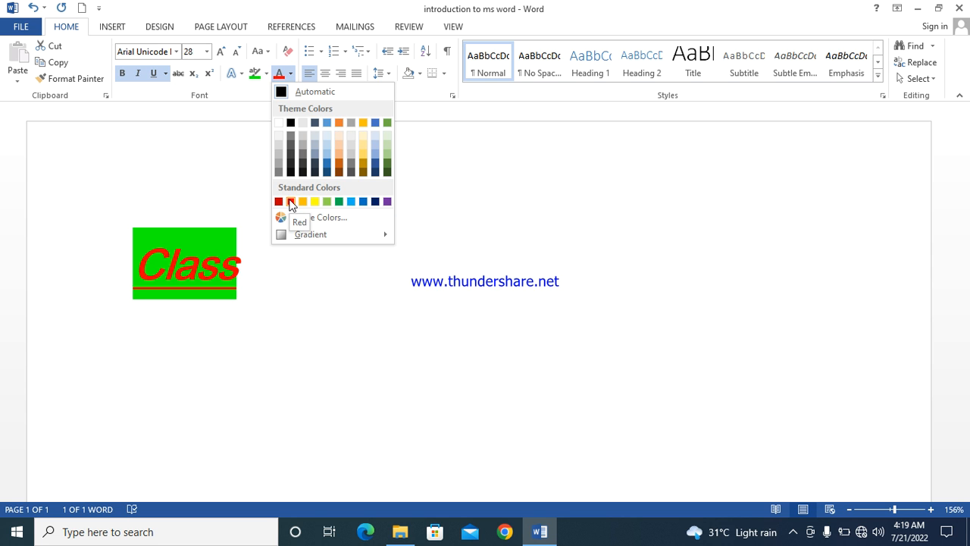
pyautogui.click(350, 201)
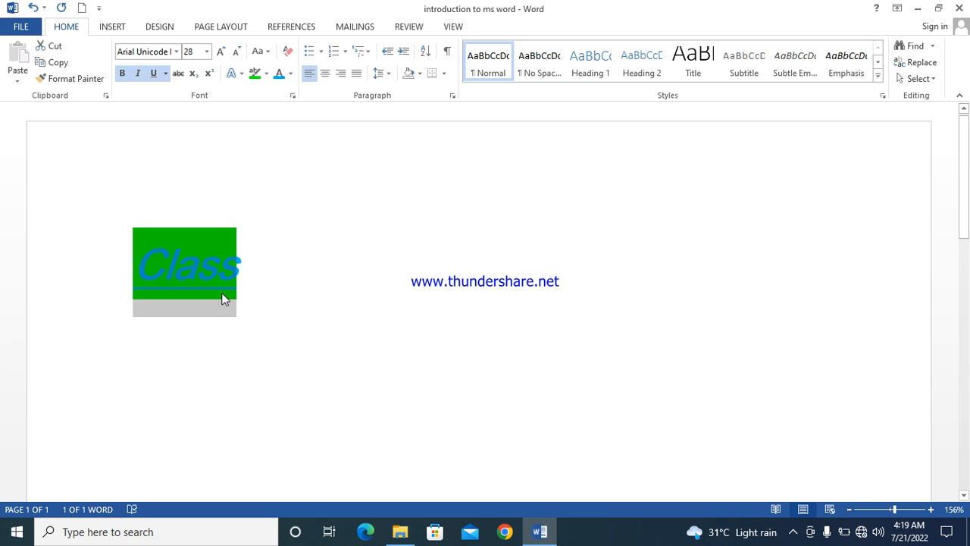
pyautogui.click(266, 256)
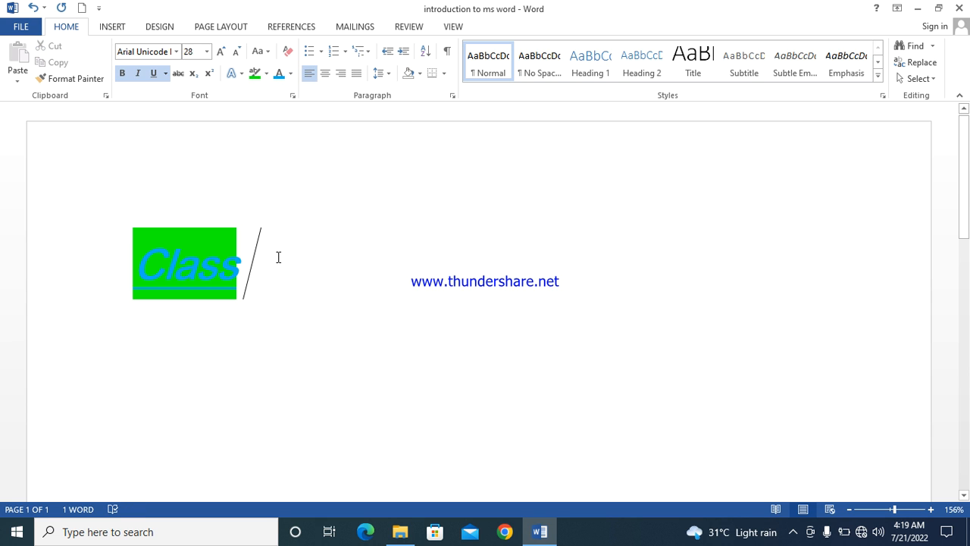
# Step: Start a new line below "Class" and turn off bold, italic and underline for it
pyautogui.press('Return')
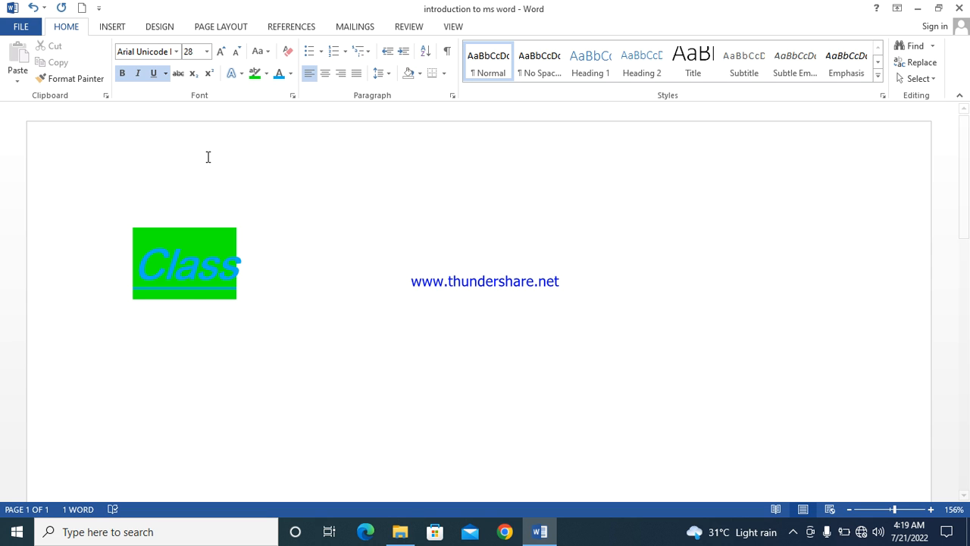
pyautogui.click(123, 73)
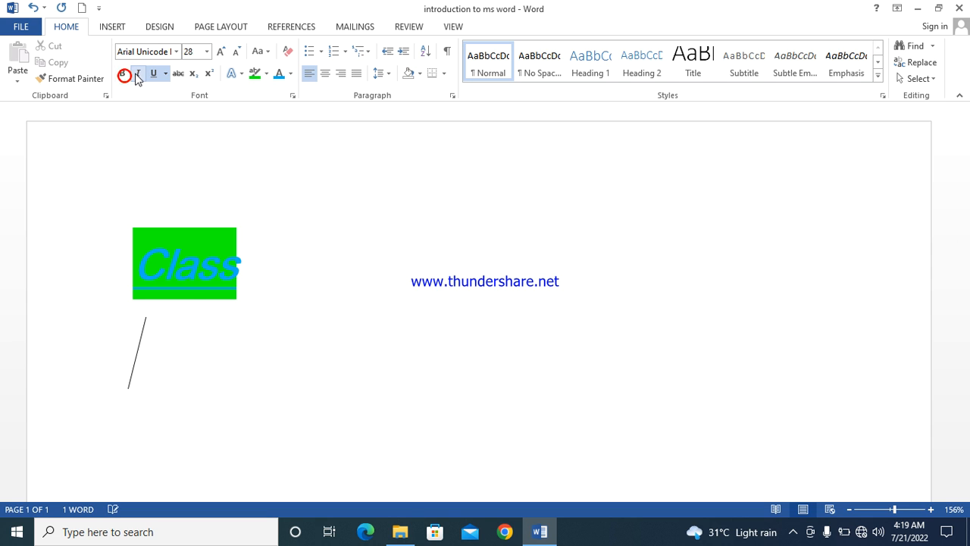
pyautogui.click(138, 74)
pyautogui.click(155, 73)
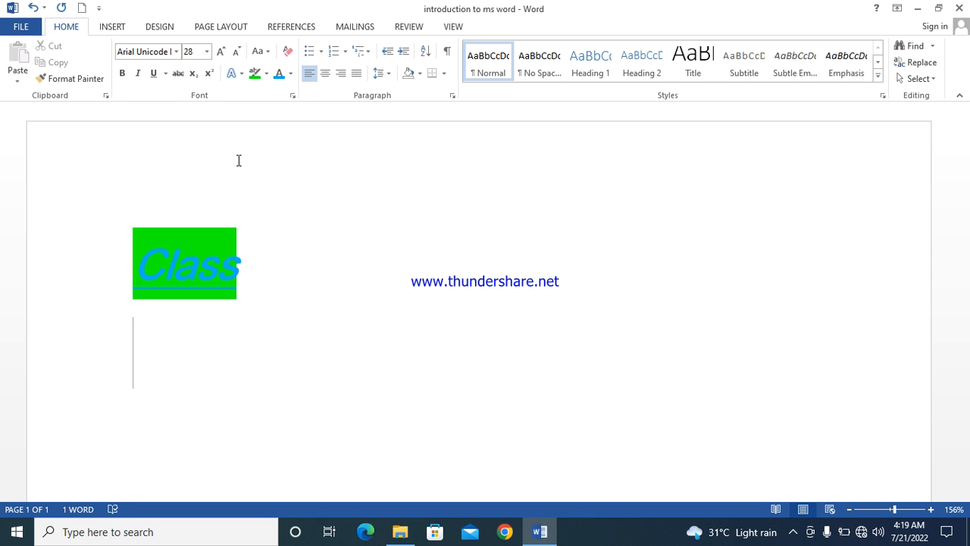
# Step: Write the formula H2O on the second line with the 2 as a subscript
pyautogui.write('H2')
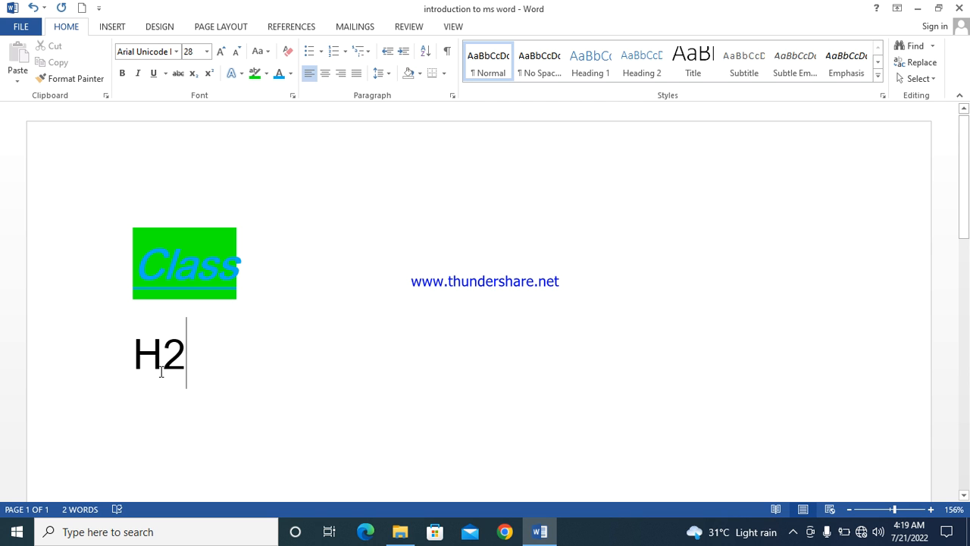
pyautogui.press('BackSpace')
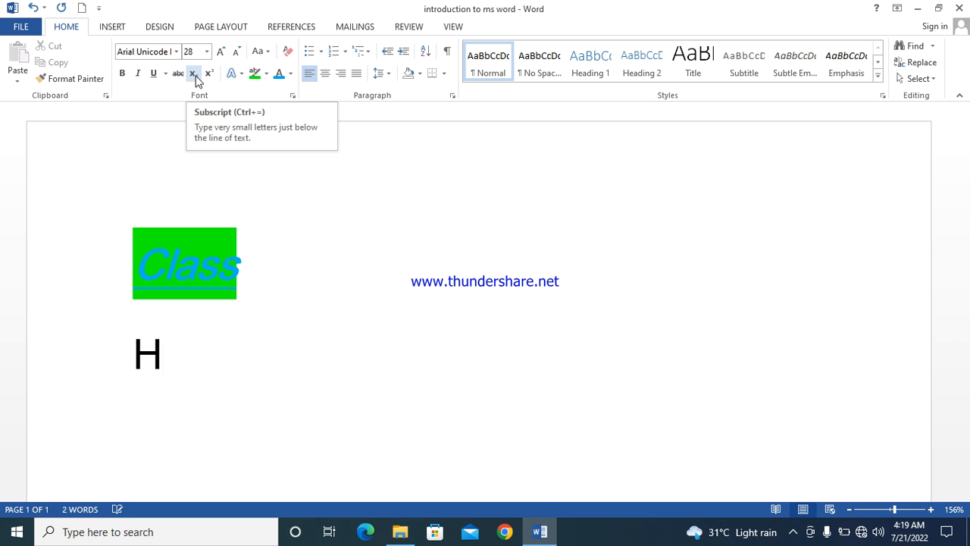
pyautogui.click(194, 74)
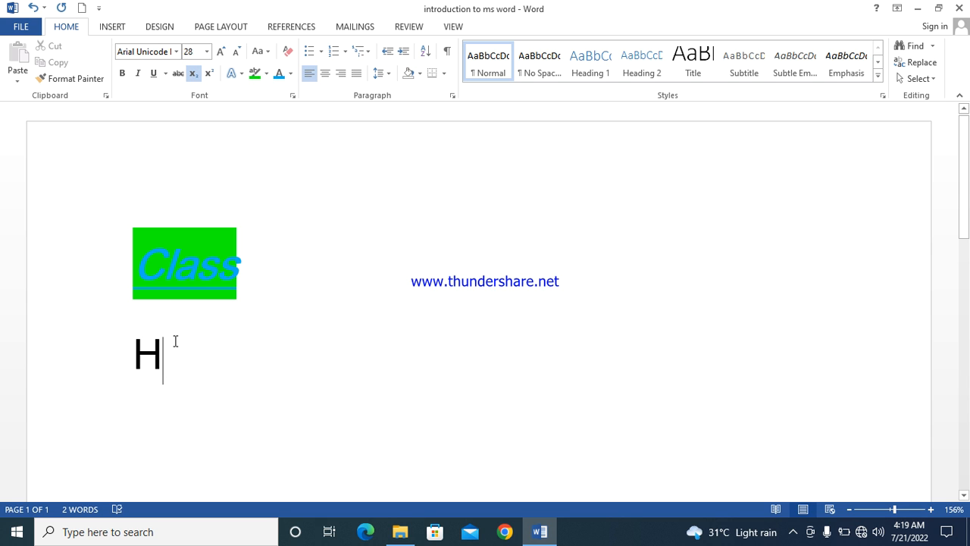
pyautogui.write('2')
pyautogui.click(194, 74)
pyautogui.write('O')
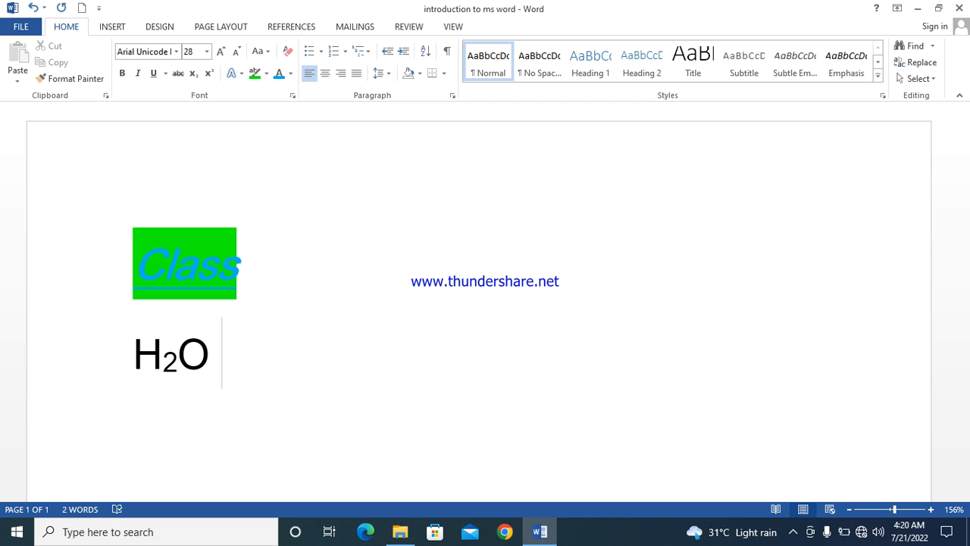
# Step: Add a 5 after H2O, separated by a space, and turn on superscript for the following character
pyautogui.write('5')
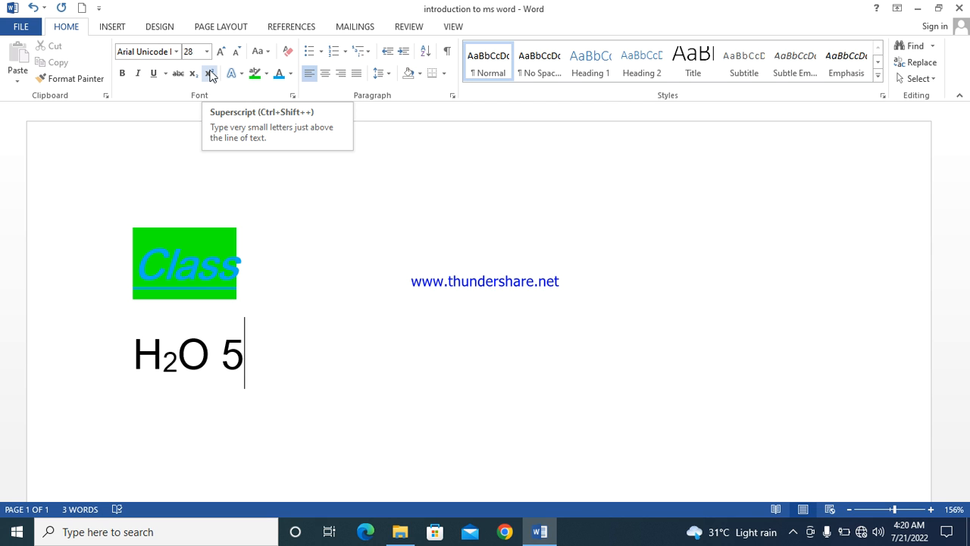
pyautogui.click(210, 73)
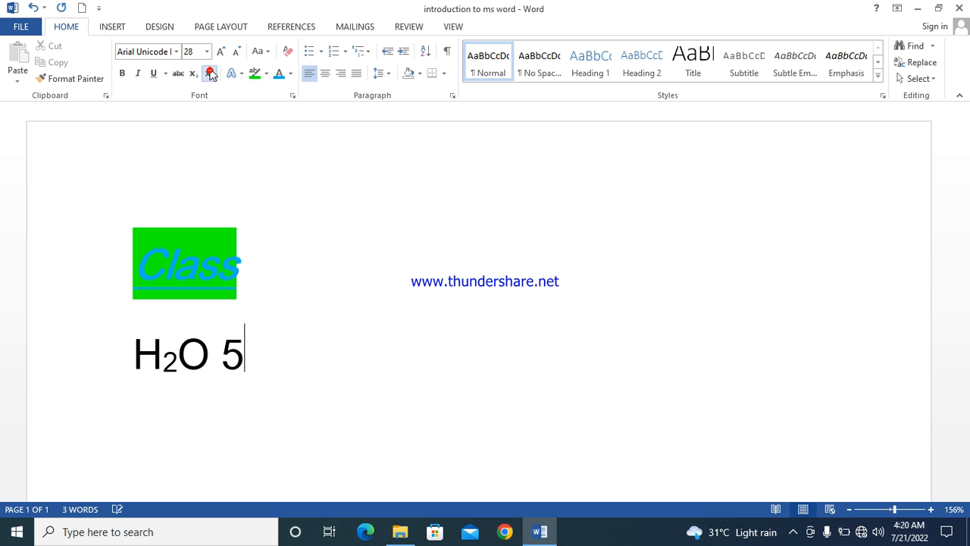